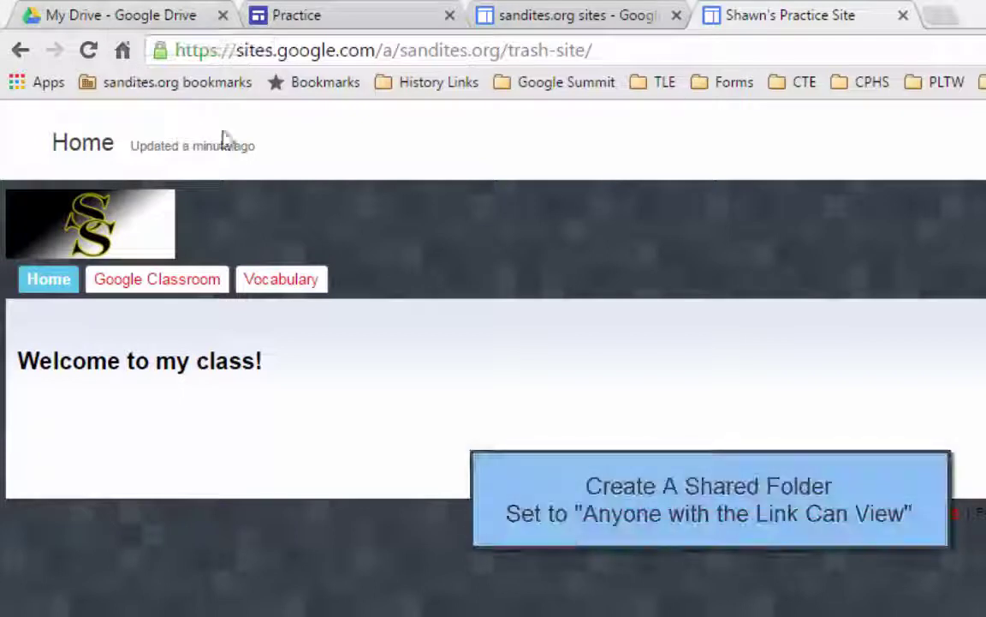
# Step: Switch to Google Drive and open the advanced sharing settings of the TechSmith folder in My Drive
pyautogui.click(169, 26)
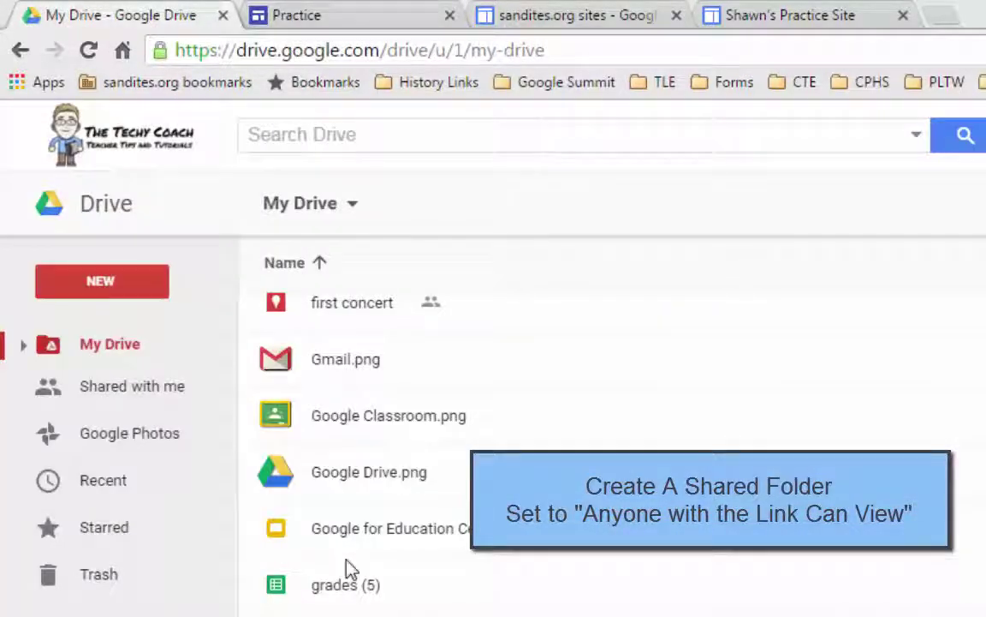
pyautogui.scroll(12, 359, 573)
pyautogui.scroll(5, 380, 589)
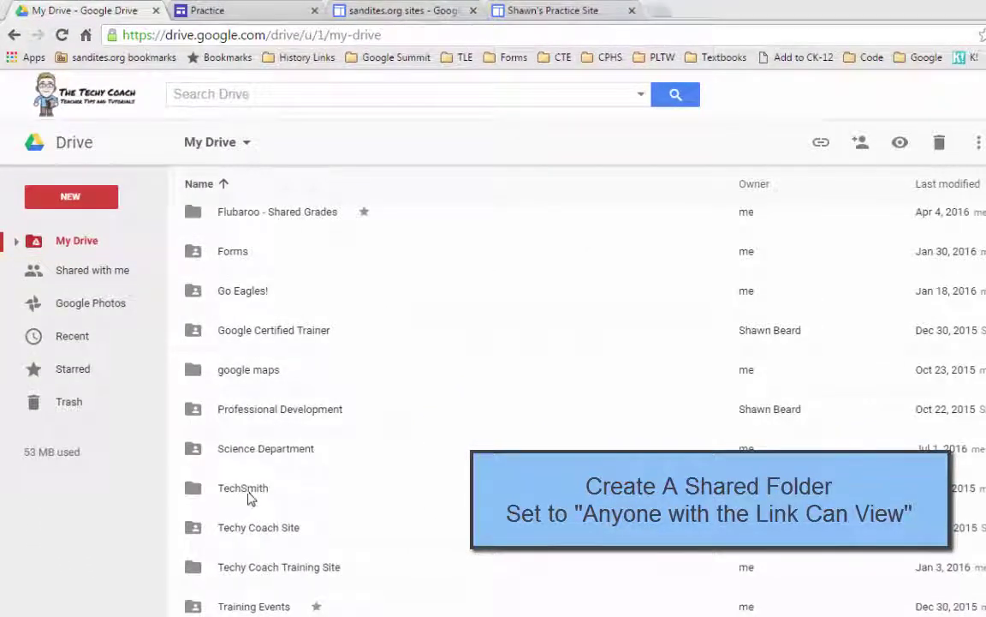
pyautogui.click(248, 497)
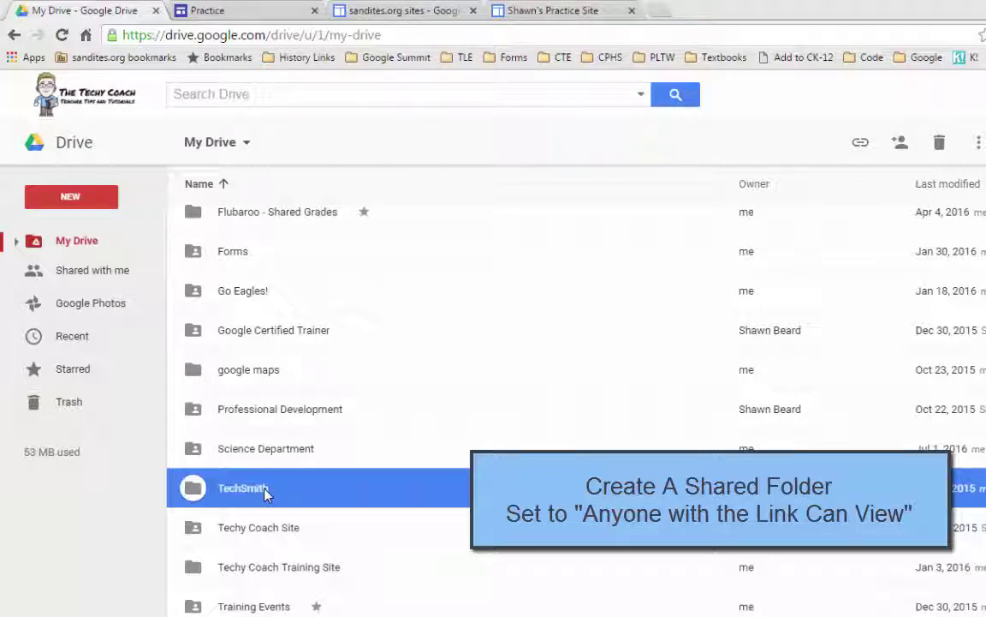
pyautogui.rightClick(266, 492)
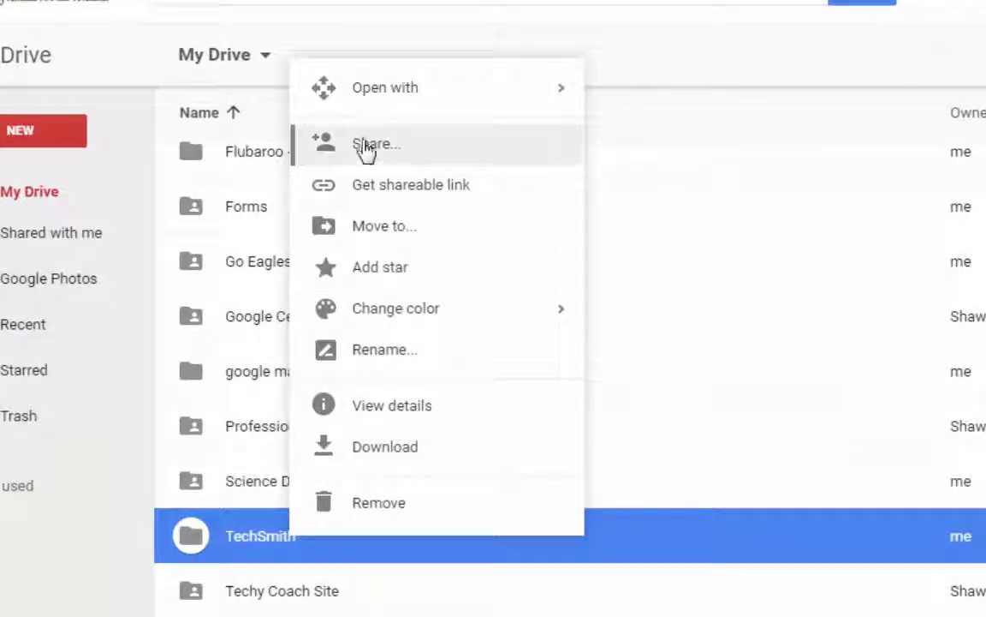
pyautogui.click(367, 145)
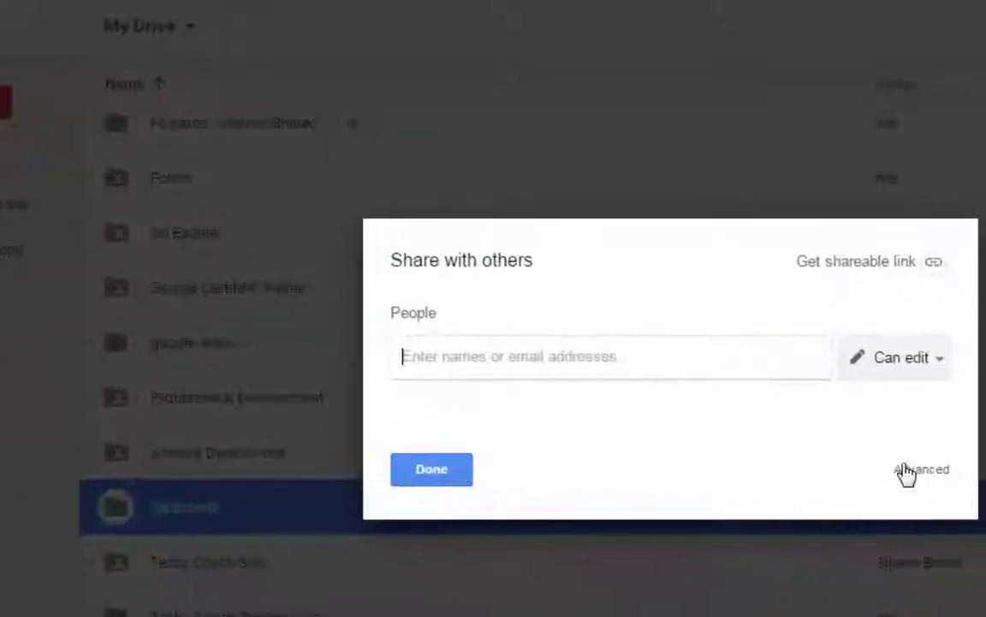
pyautogui.click(805, 427)
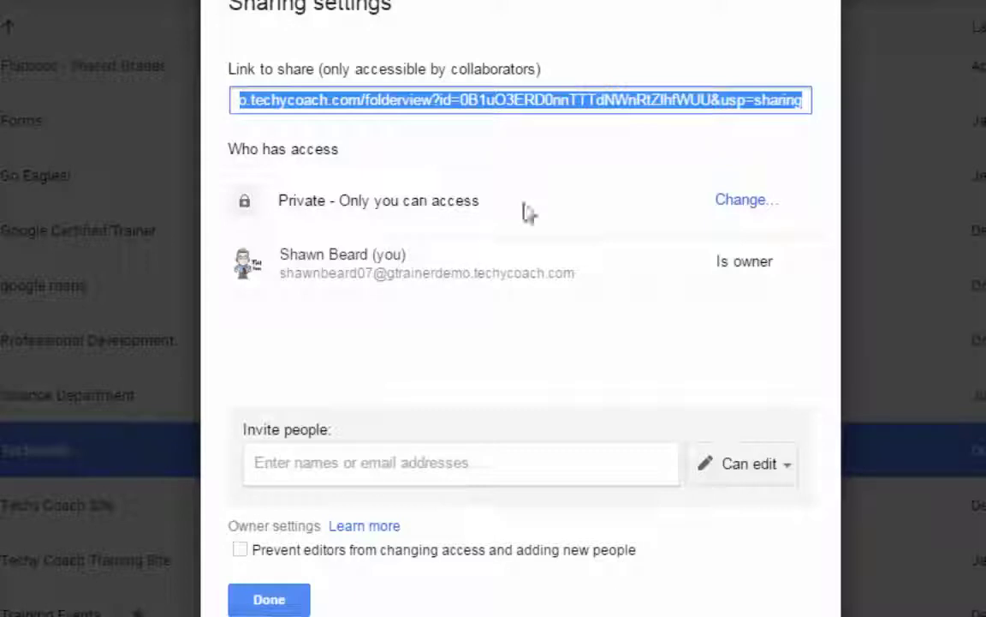
# Step: Turn on link sharing for anyone with the link, save it and close the folder's sharing settings
pyautogui.click(718, 208)
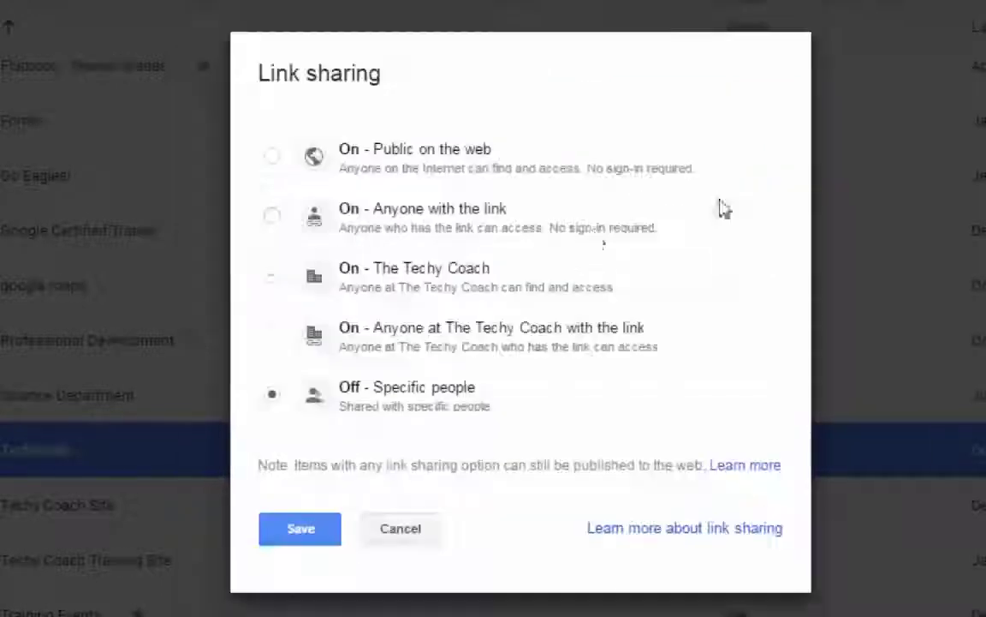
pyautogui.click(462, 213)
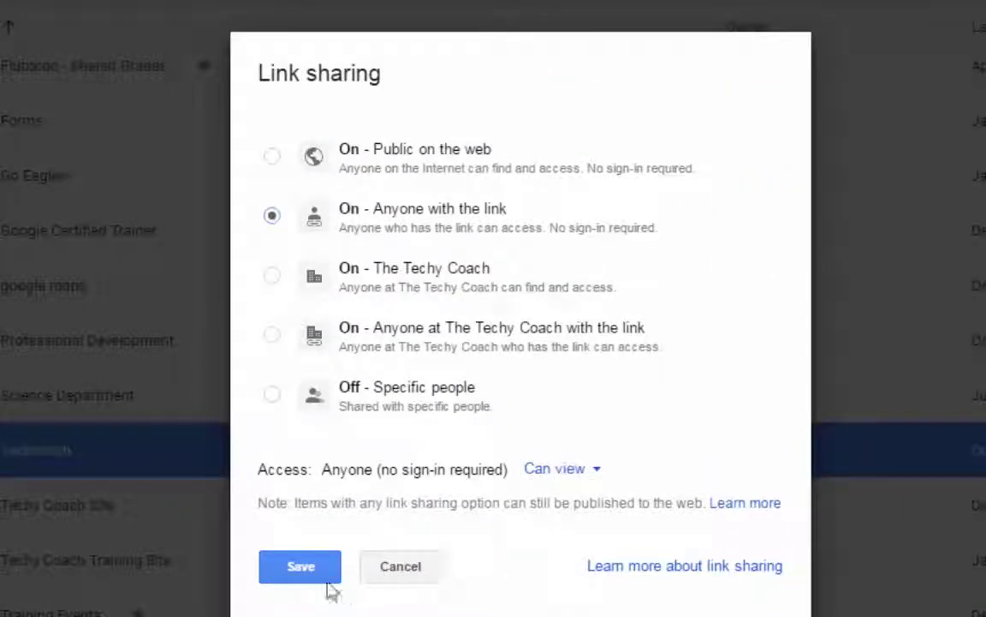
pyautogui.click(301, 569)
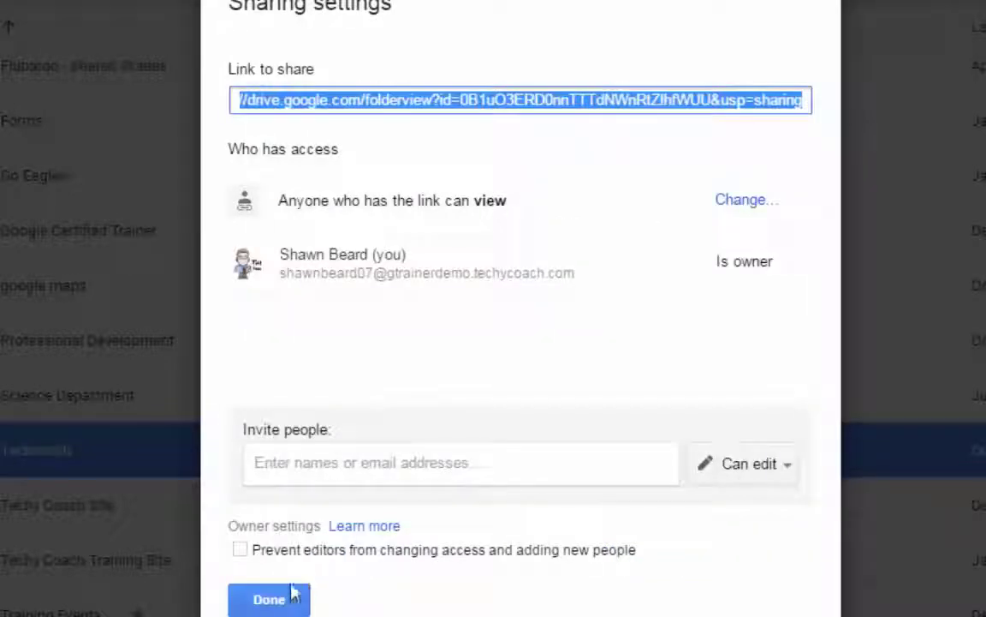
pyautogui.click(293, 591)
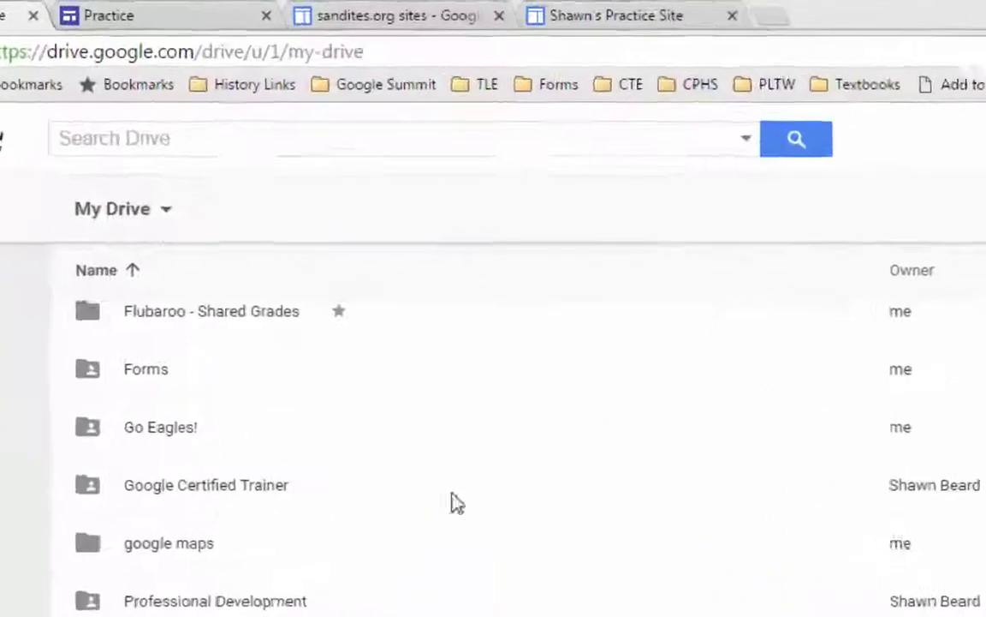
# Step: Switch to the classic Google Sites practice site, edit its Home page and add an empty line below the welcome heading
pyautogui.click(672, 34)
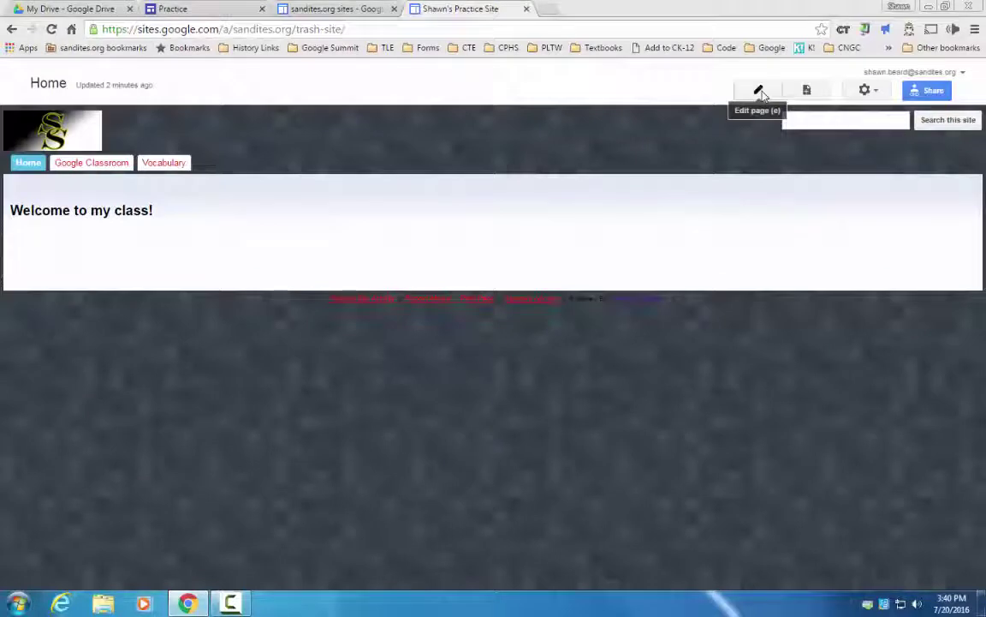
pyautogui.click(761, 91)
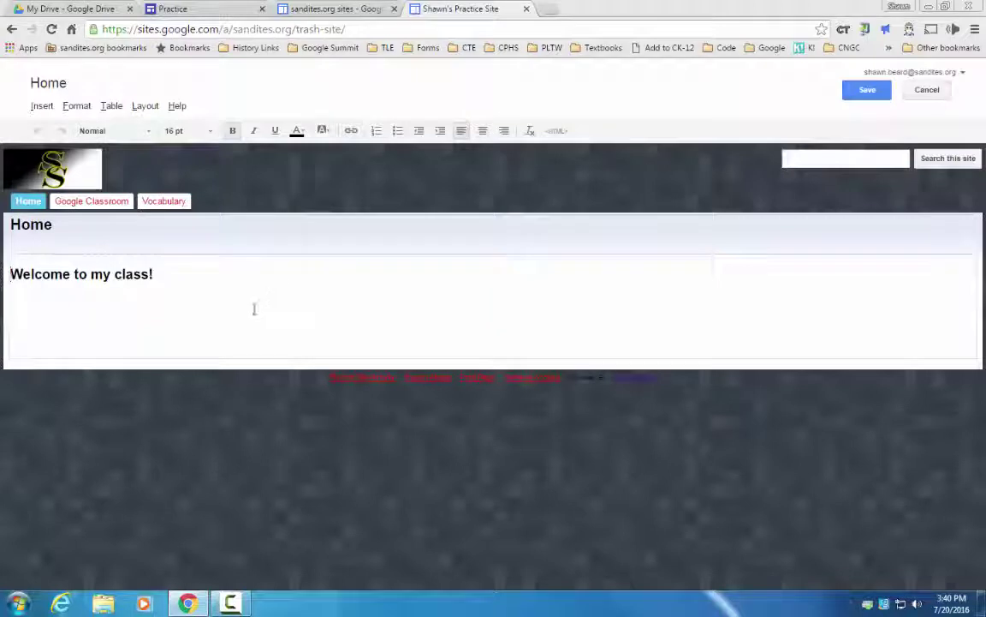
pyautogui.press('Return')
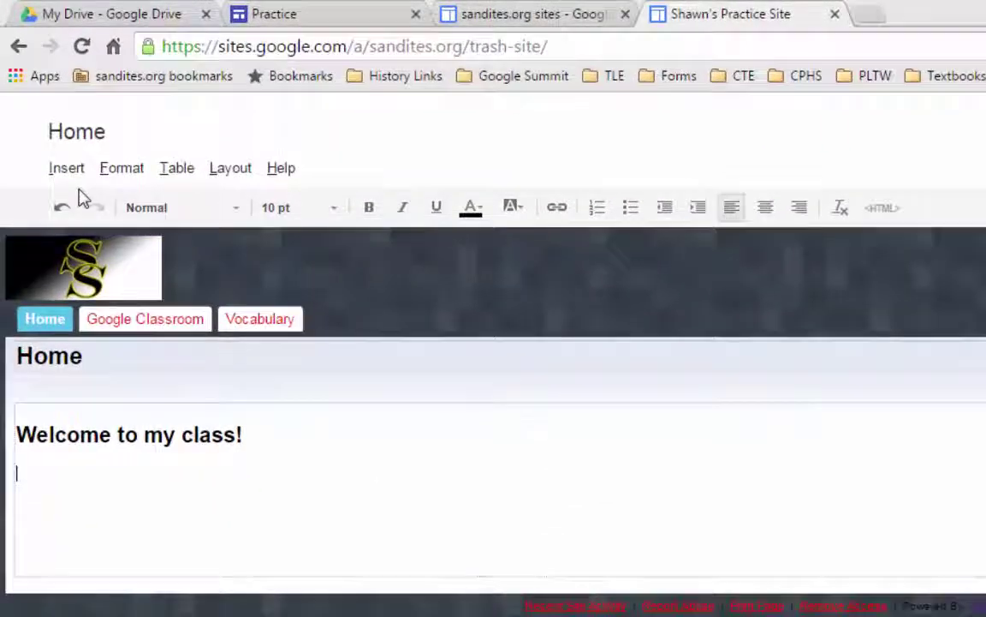
# Step: Insert a Drive folder on the Home page, searching for "techsmith" and selecting the TechSmith folder
pyautogui.click(66, 168)
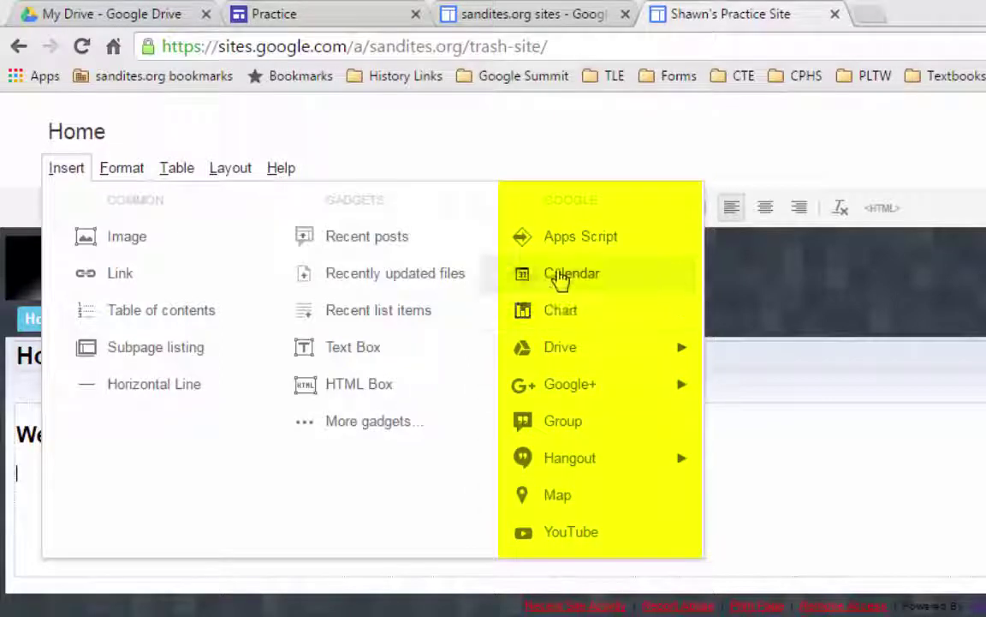
pyautogui.moveTo(561, 352)
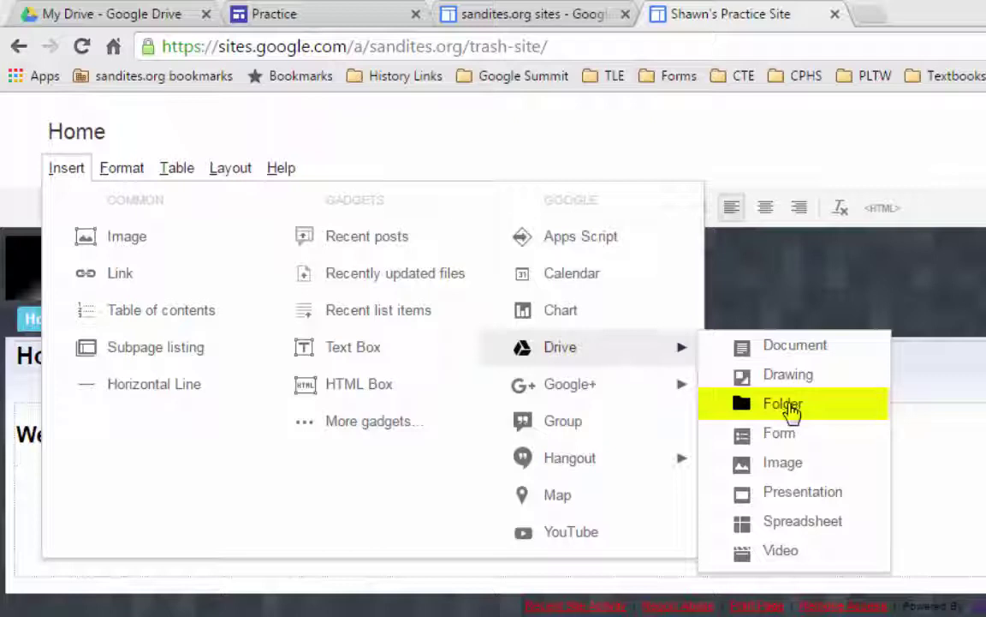
pyautogui.click(790, 409)
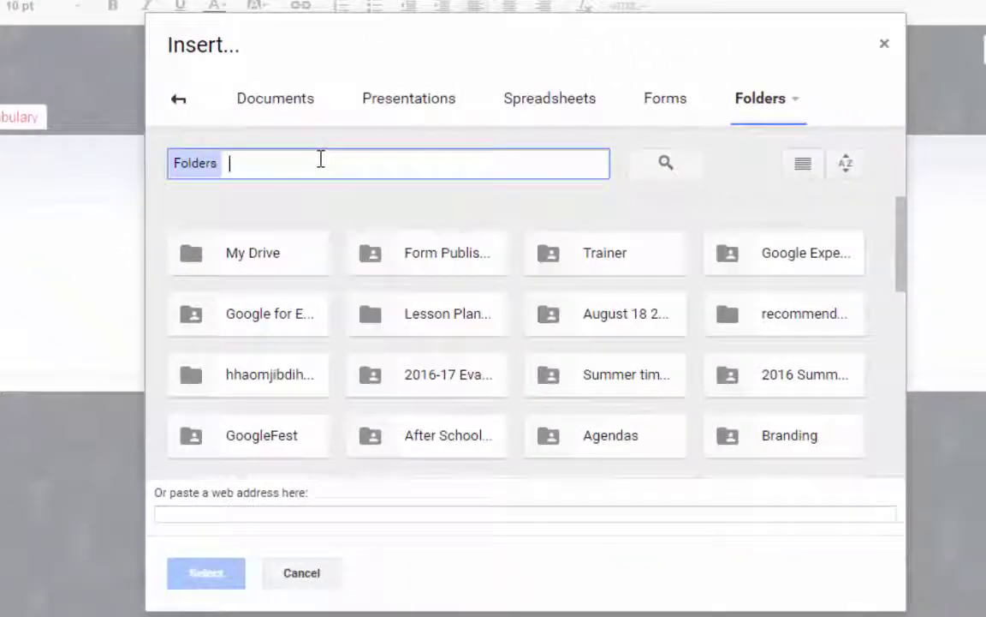
pyautogui.write('techsmith')
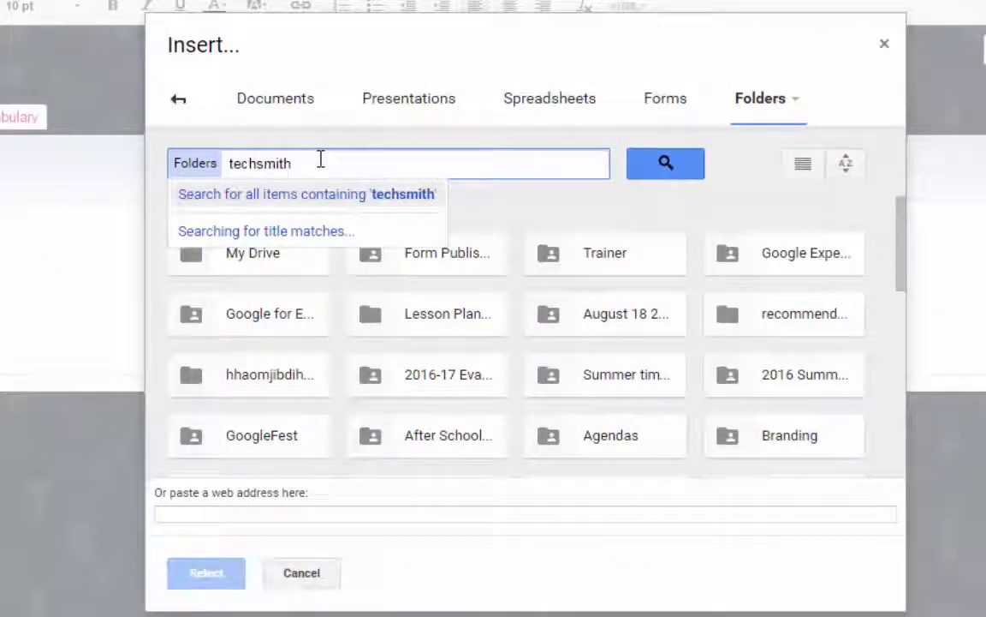
pyautogui.click(638, 174)
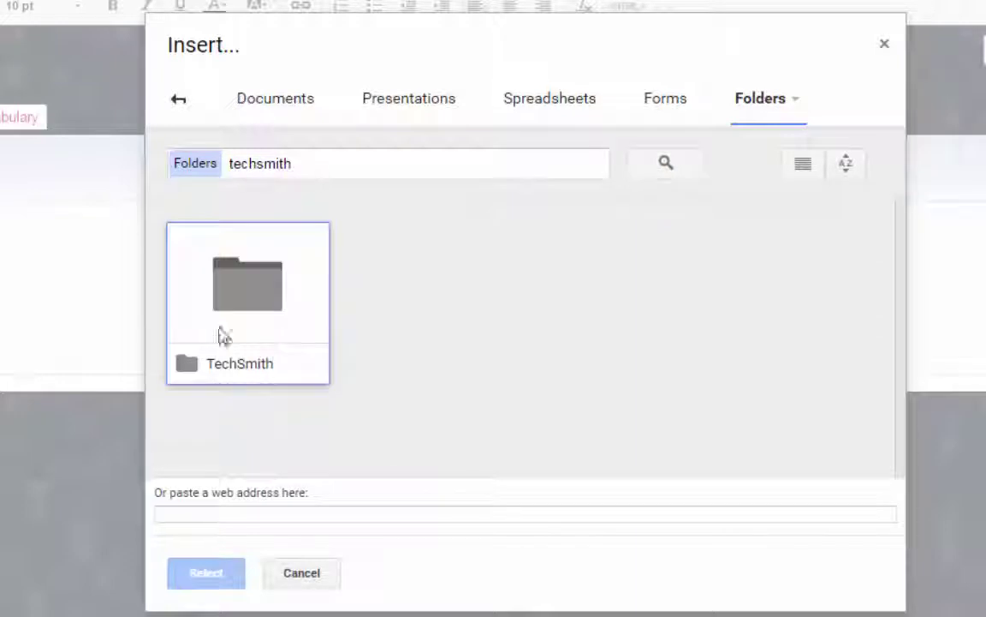
pyautogui.click(225, 312)
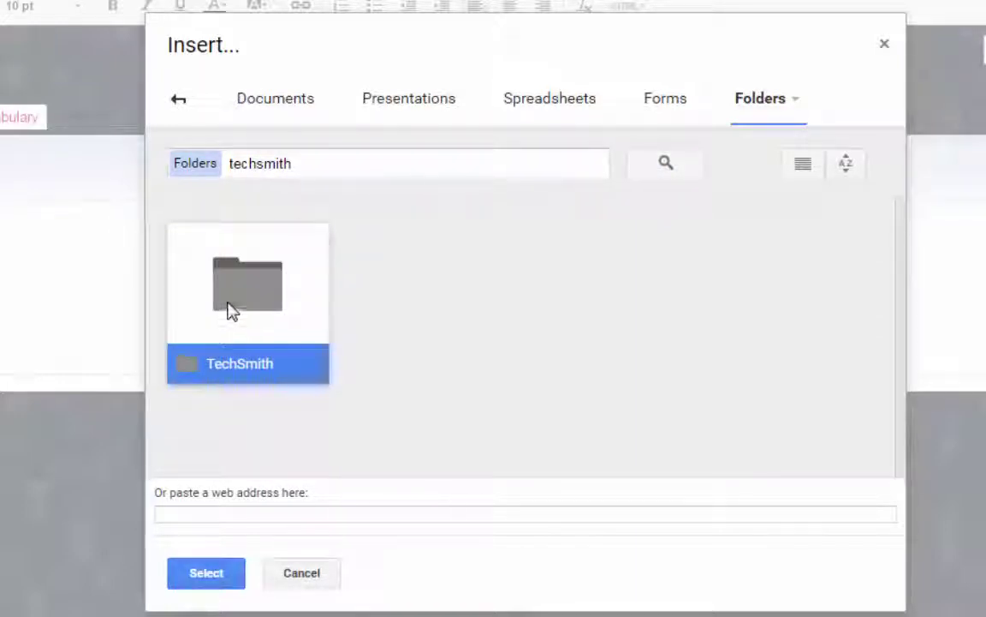
pyautogui.click(199, 579)
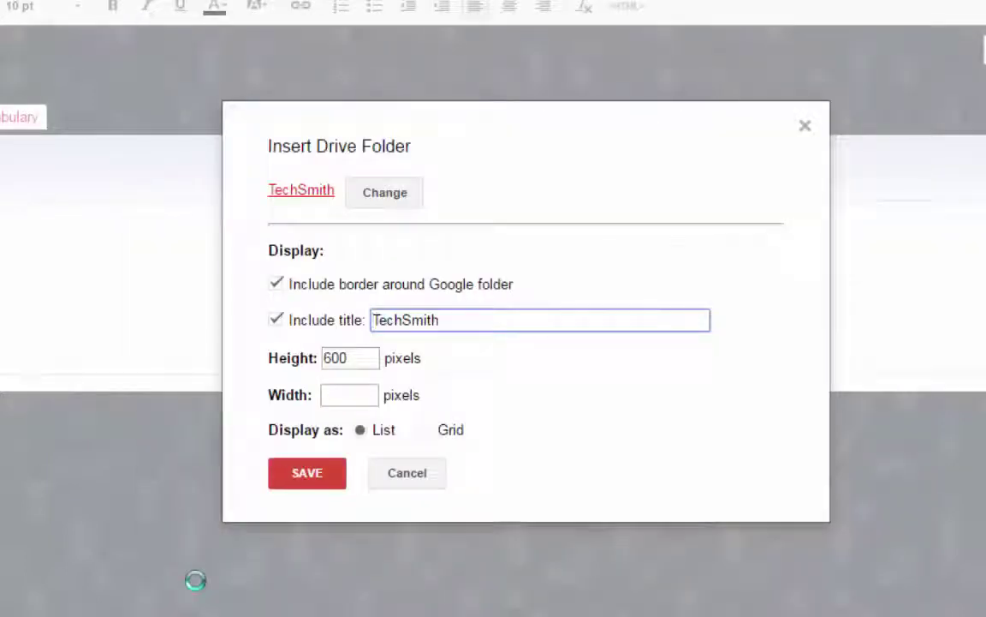
# Step: Set the embedded folder's height and width to 800 pixels, display it as a grid and save these settings
pyautogui.click(347, 395)
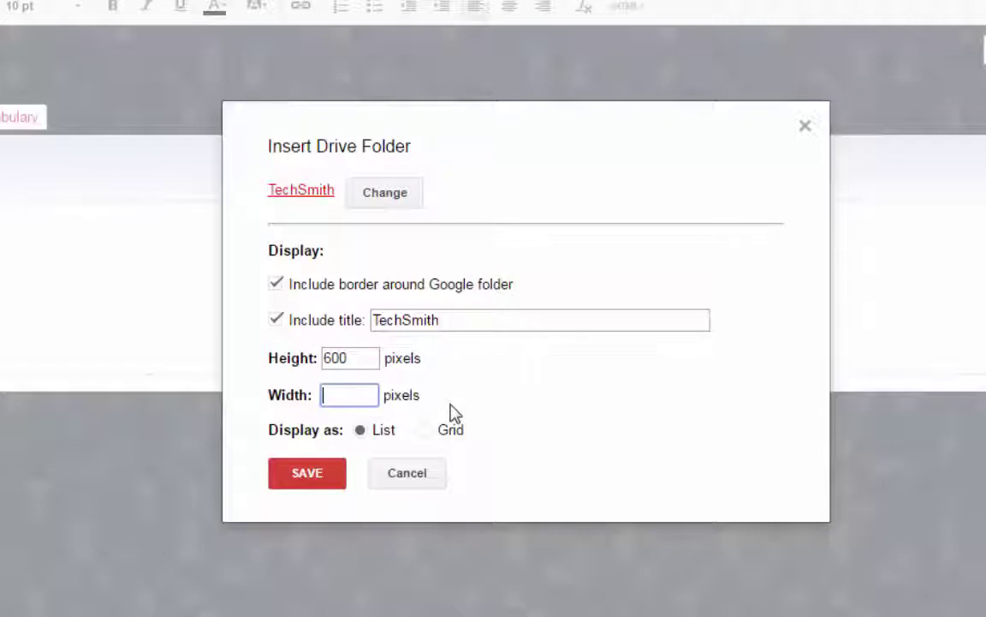
pyautogui.moveTo(355, 352); pyautogui.dragTo(258, 350)
pyautogui.write('800')
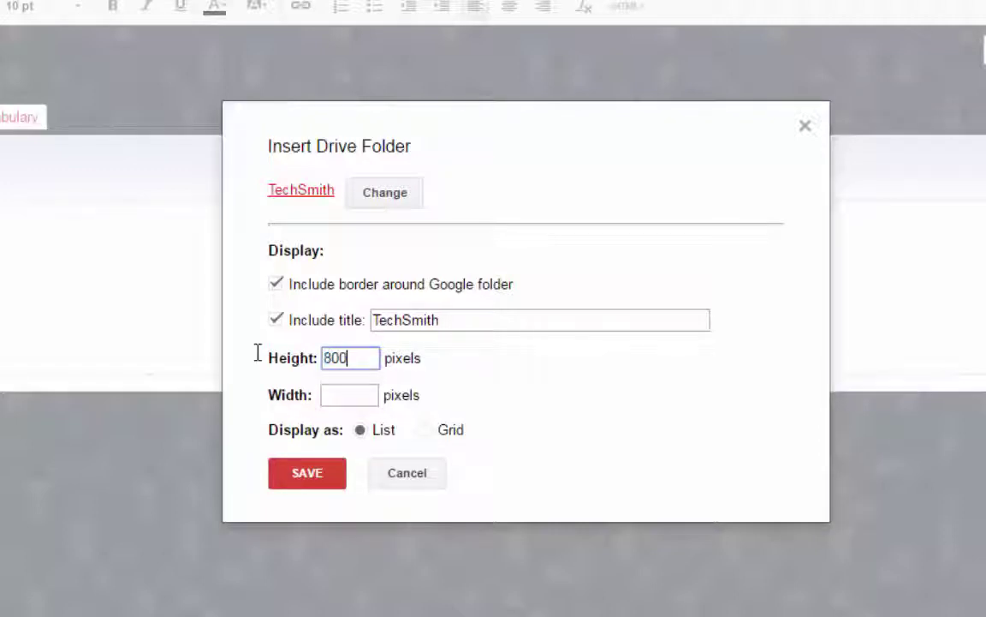
pyautogui.press('Tab')
pyautogui.write('8')
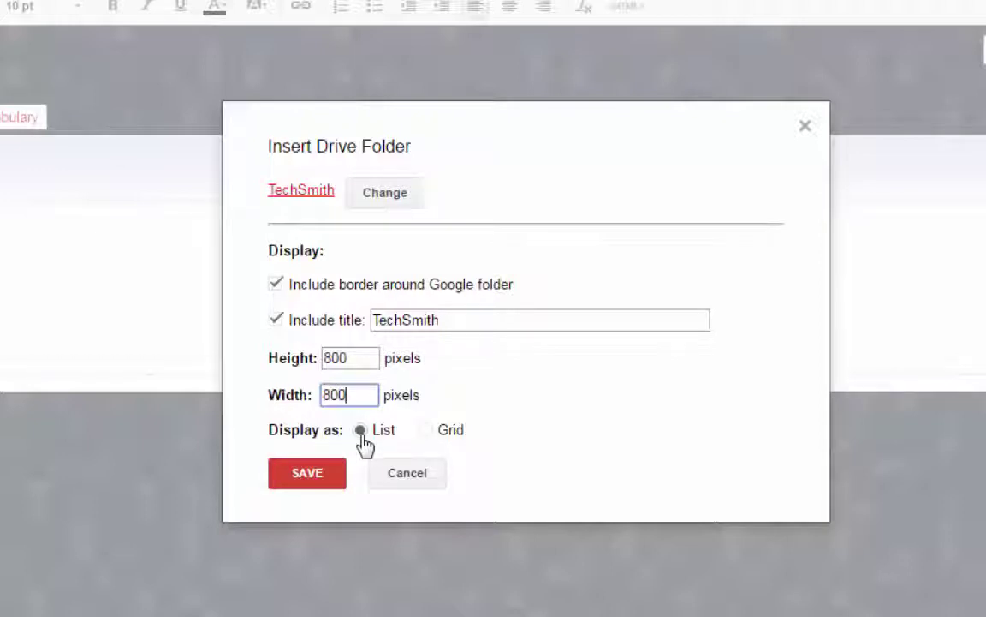
pyautogui.click(427, 432)
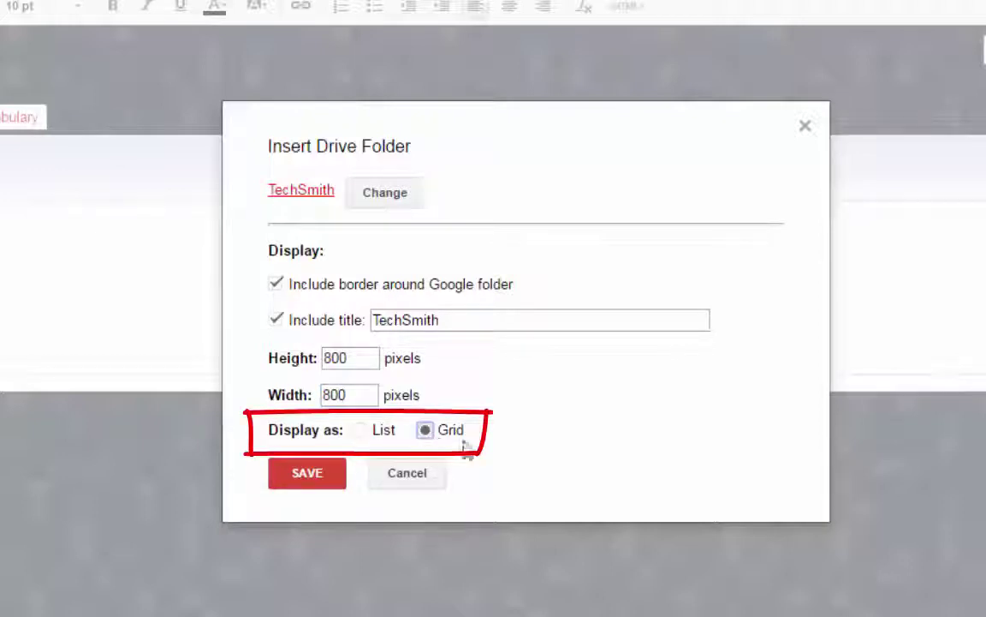
pyautogui.click(315, 476)
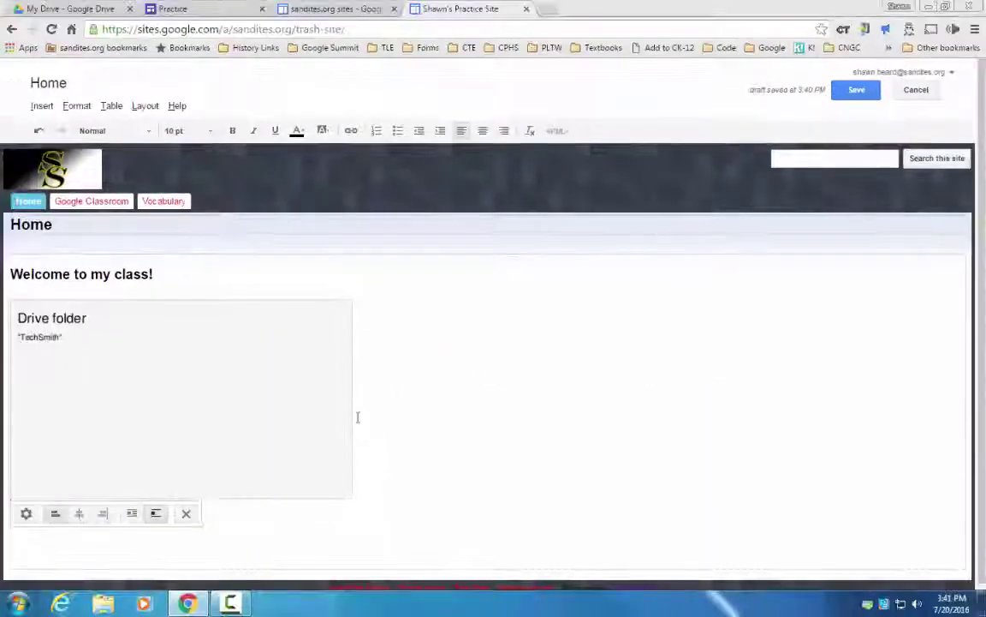
# Step: Centre the embedded TechSmith folder, save the Home page and look through the files in the embedded folder
pyautogui.click(43, 529)
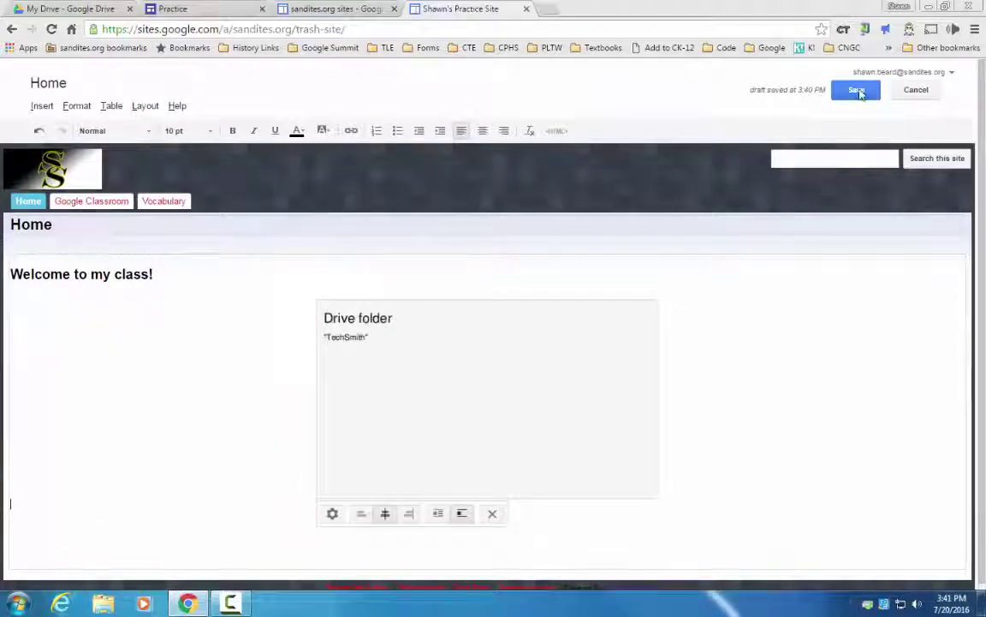
pyautogui.click(859, 92)
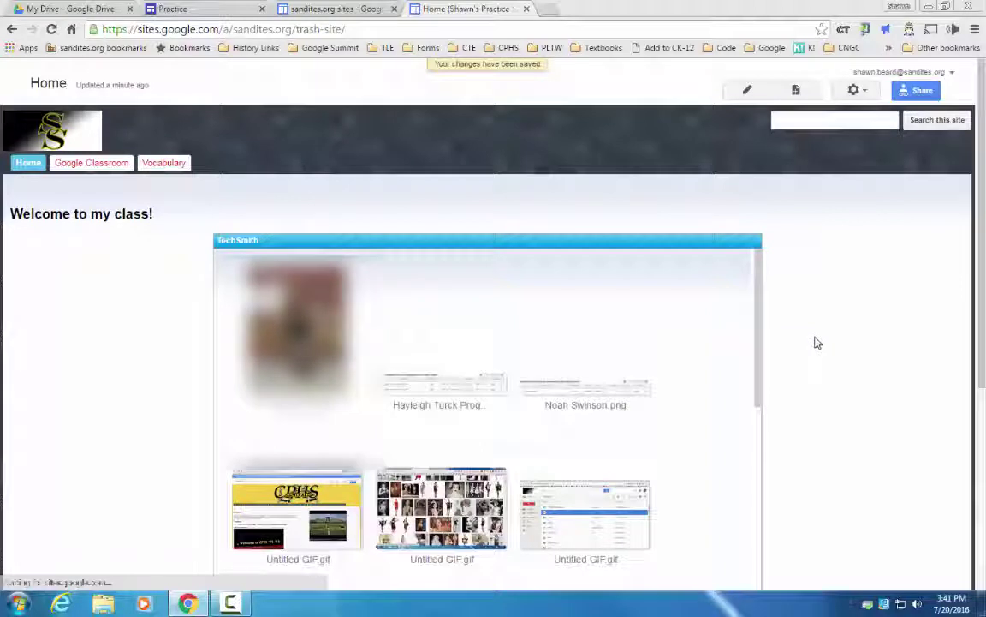
pyautogui.scroll(-5, 738, 327)
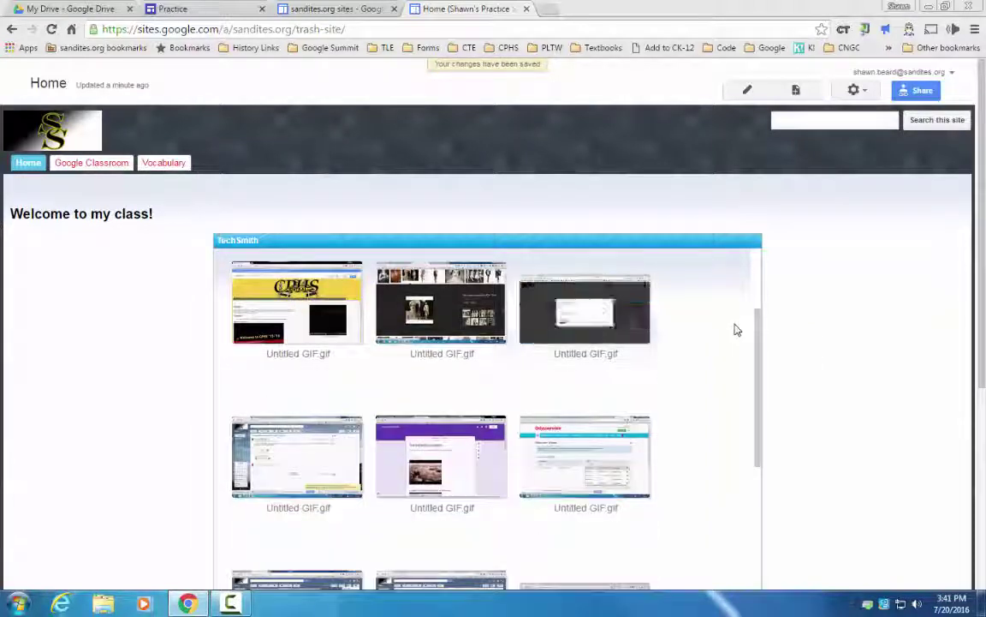
pyautogui.scroll(-6, 732, 333)
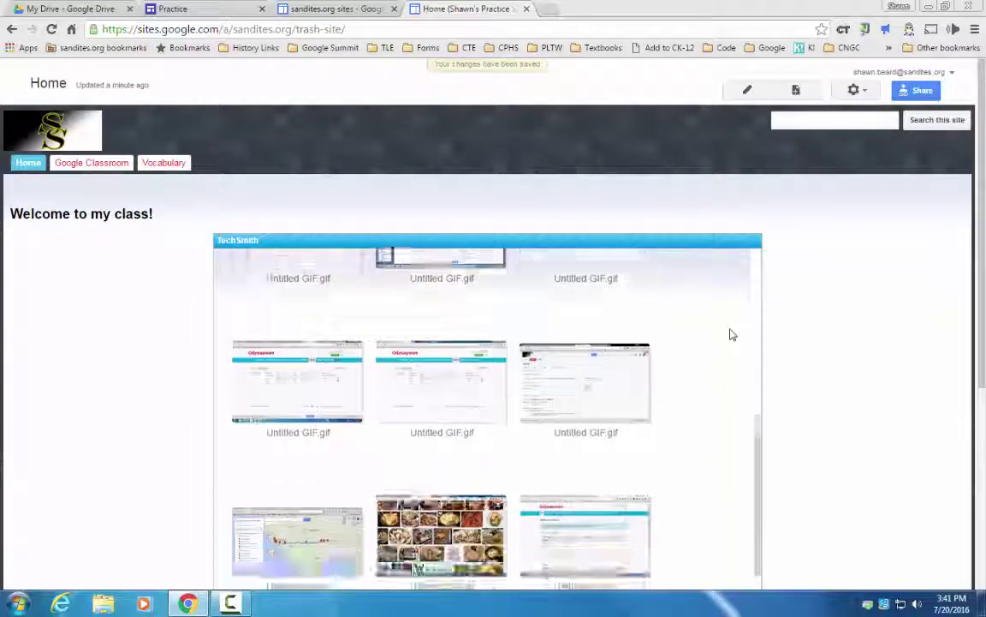
pyautogui.scroll(-8, 732, 334)
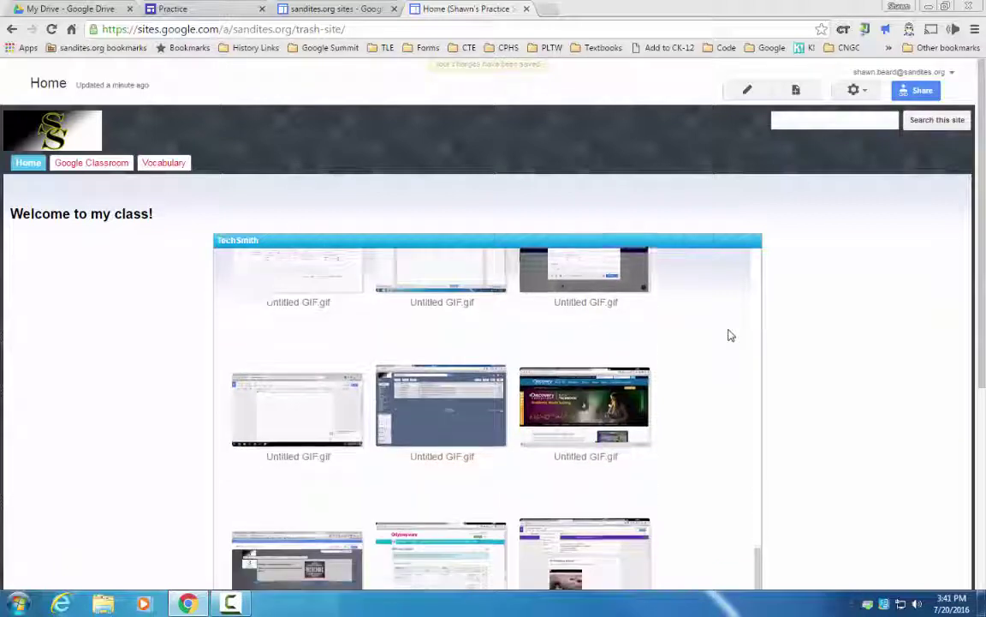
pyautogui.scroll(-8, 730, 336)
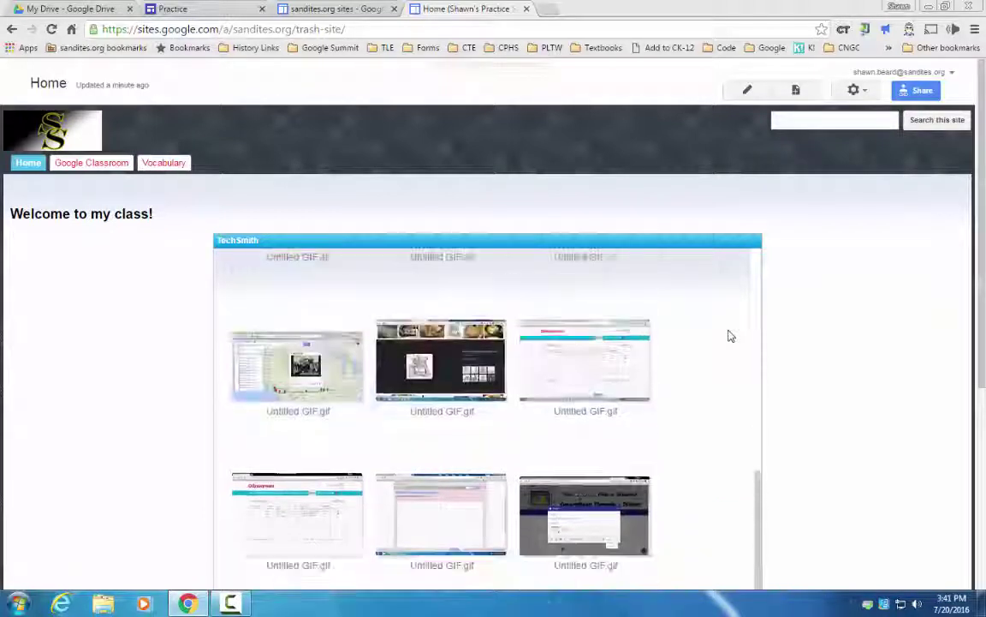
pyautogui.scroll(1, 730, 336)
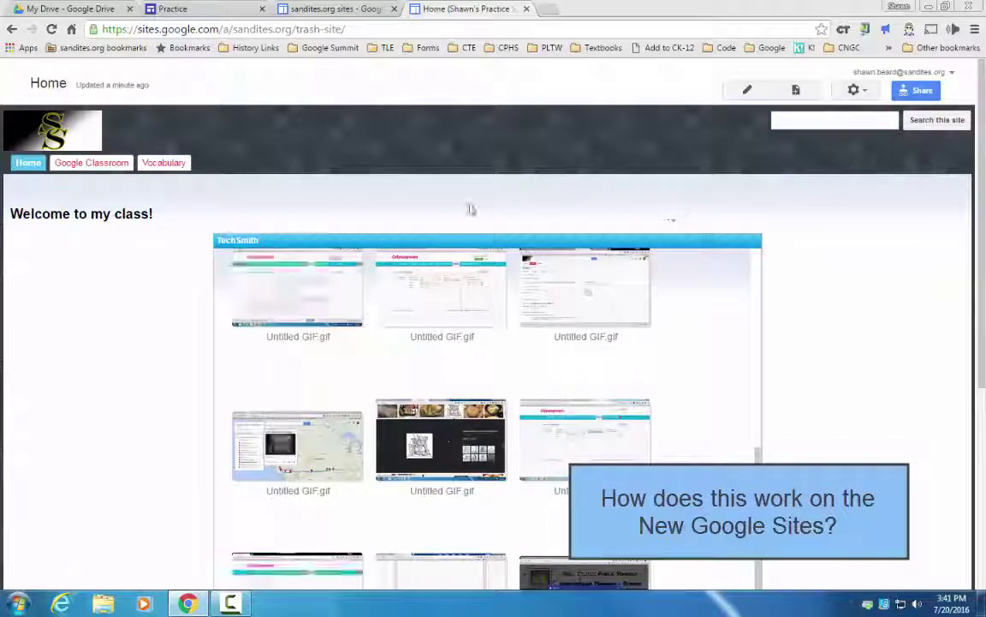
# Step: Switch to the Practice site in the new Google Sites editor and look over its page content
pyautogui.click(341, 10)
pyautogui.click(154, 7)
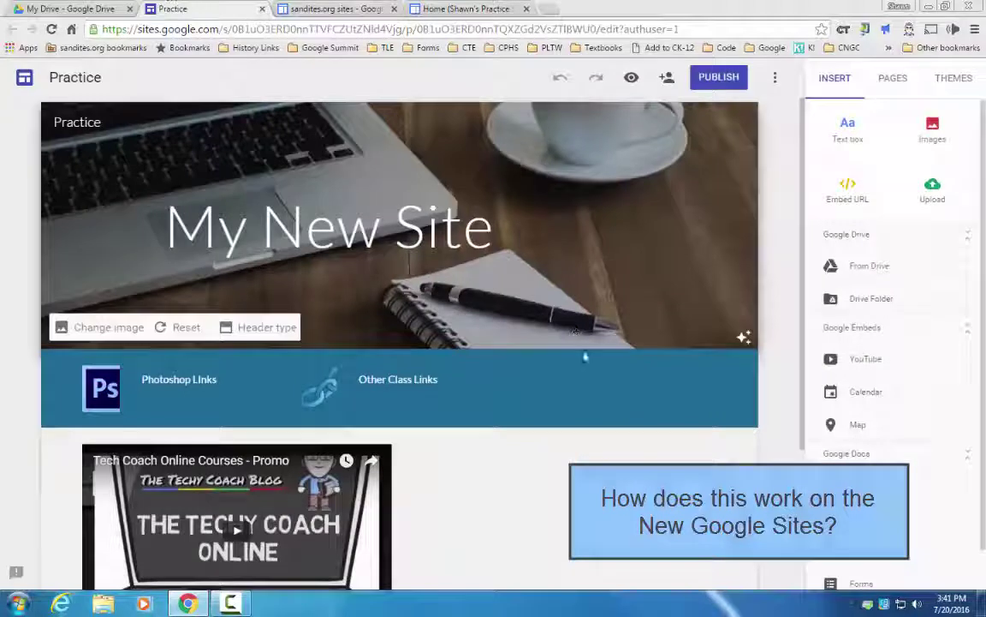
pyautogui.scroll(-3, 774, 432)
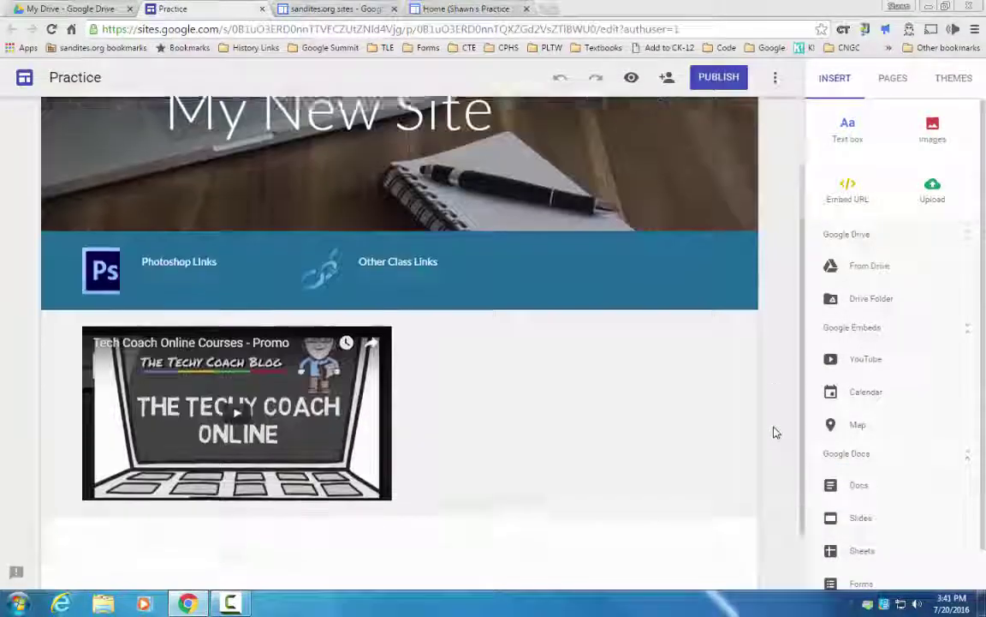
pyautogui.scroll(1, 773, 432)
pyautogui.scroll(2, 774, 432)
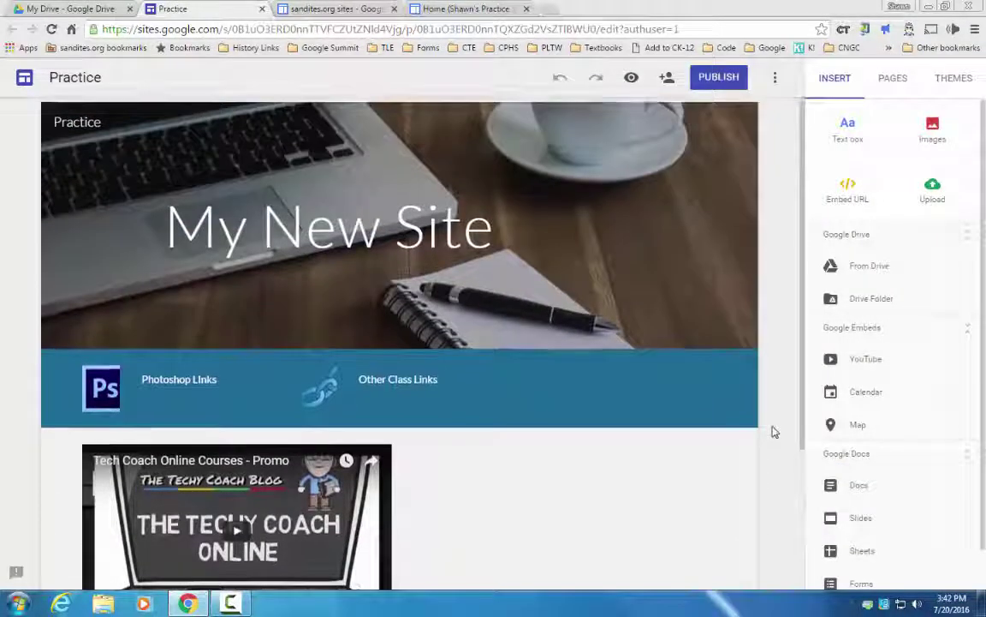
# Step: Delete the page section containing the Tech Coach Online Courses promo video
pyautogui.scroll(-2, 773, 432)
pyautogui.click(372, 393)
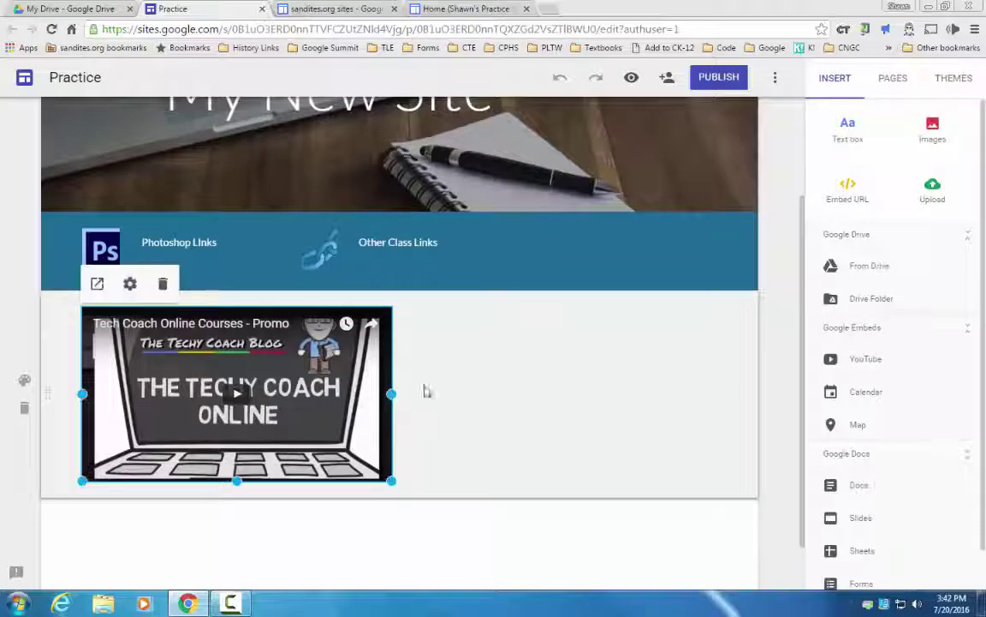
pyautogui.click(25, 410)
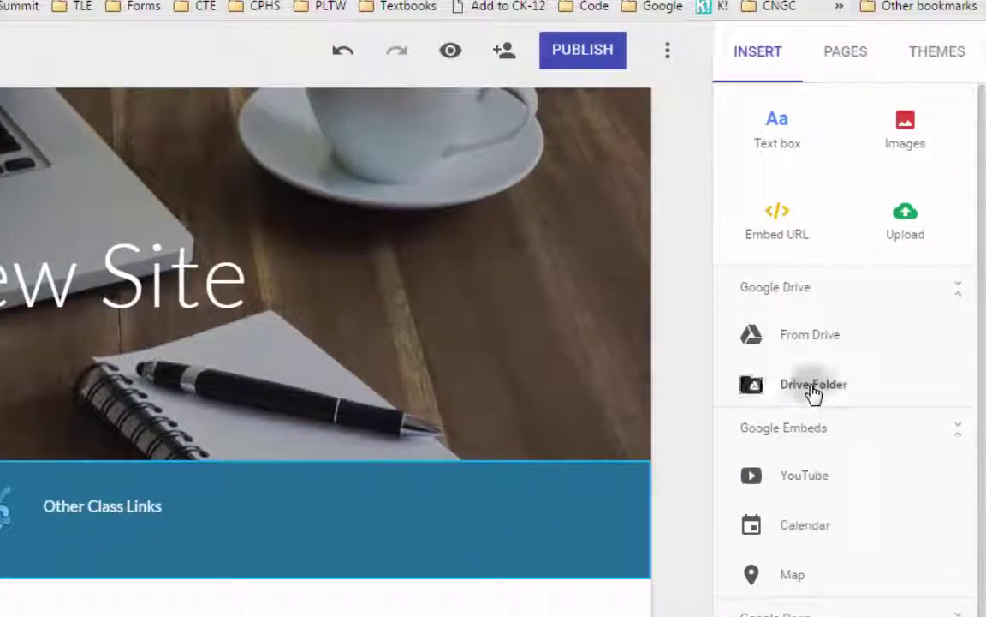
# Step: Insert a Drive folder on the page, searching Drive for "techsmith" and choosing the TechSmith folder
pyautogui.click(812, 387)
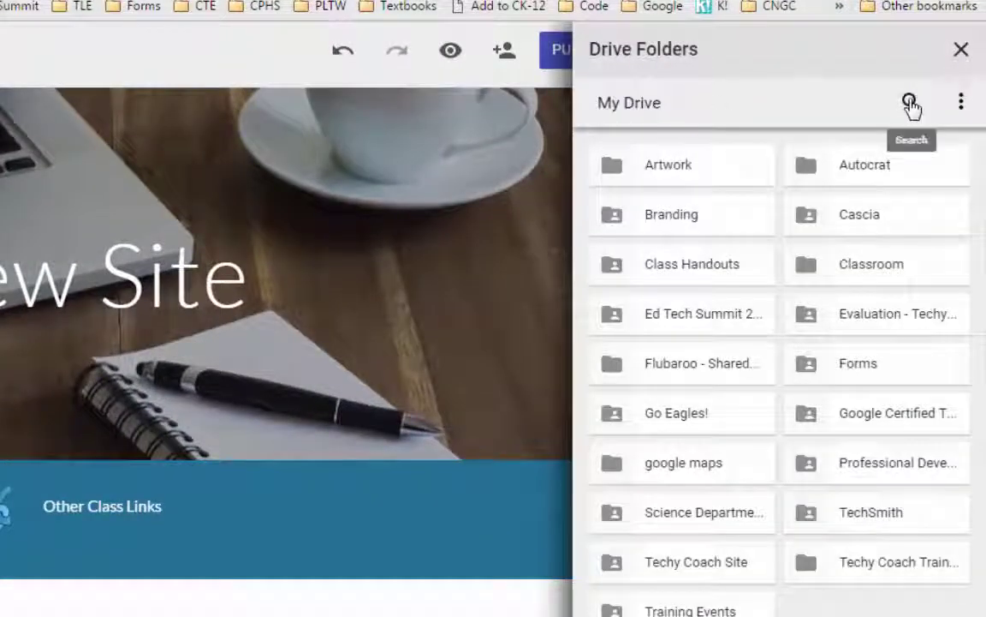
pyautogui.click(910, 102)
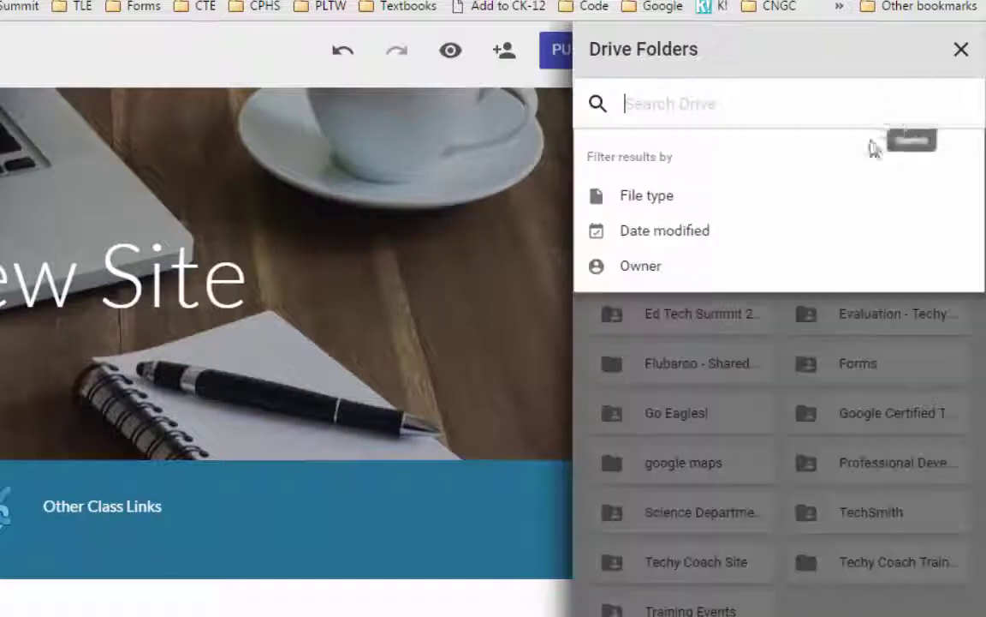
pyautogui.write('techsmith')
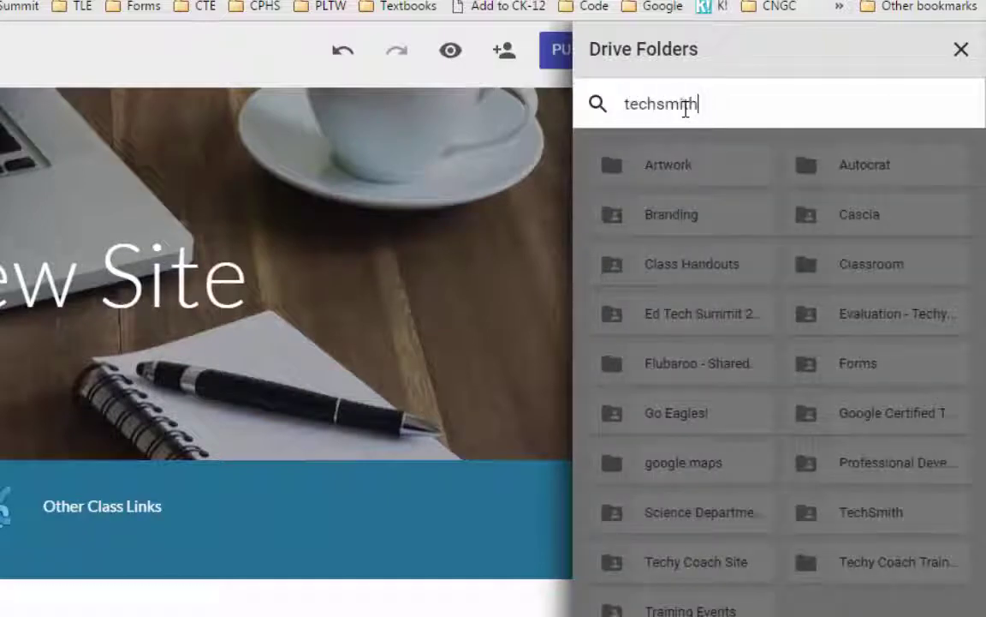
pyautogui.press('Return')
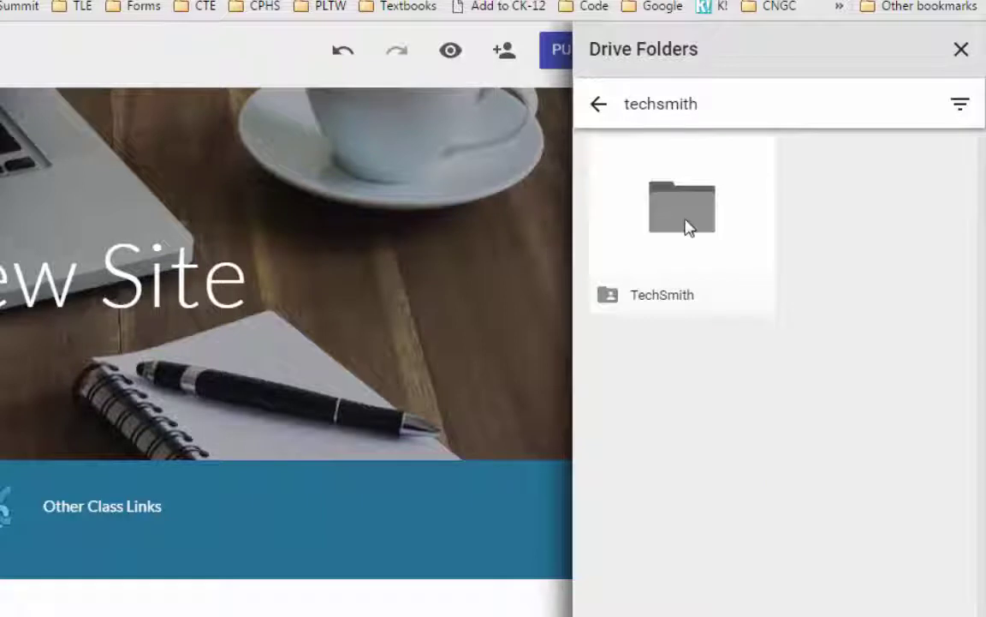
pyautogui.click(687, 224)
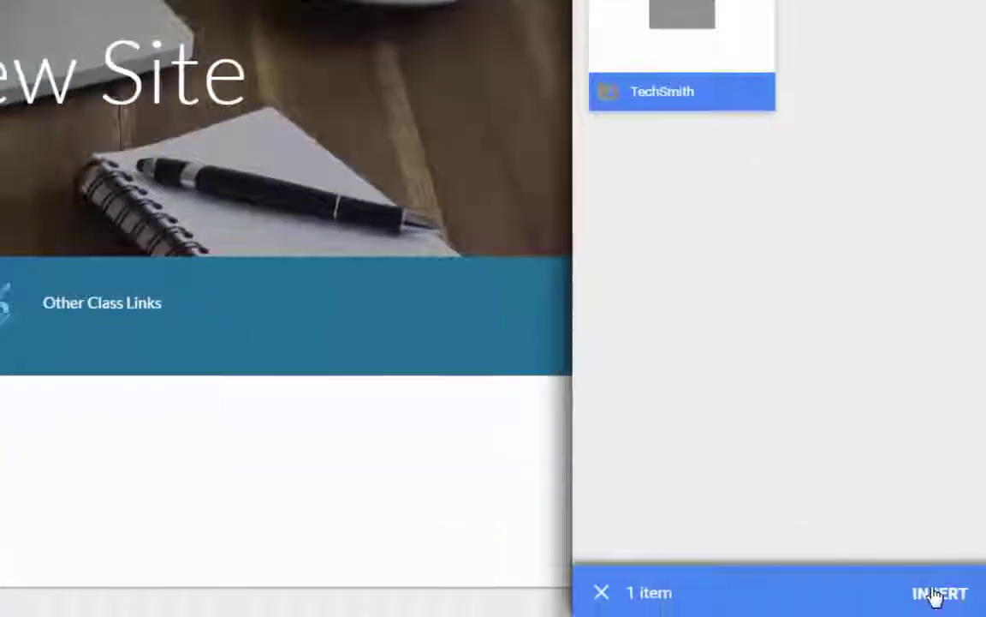
pyautogui.click(936, 594)
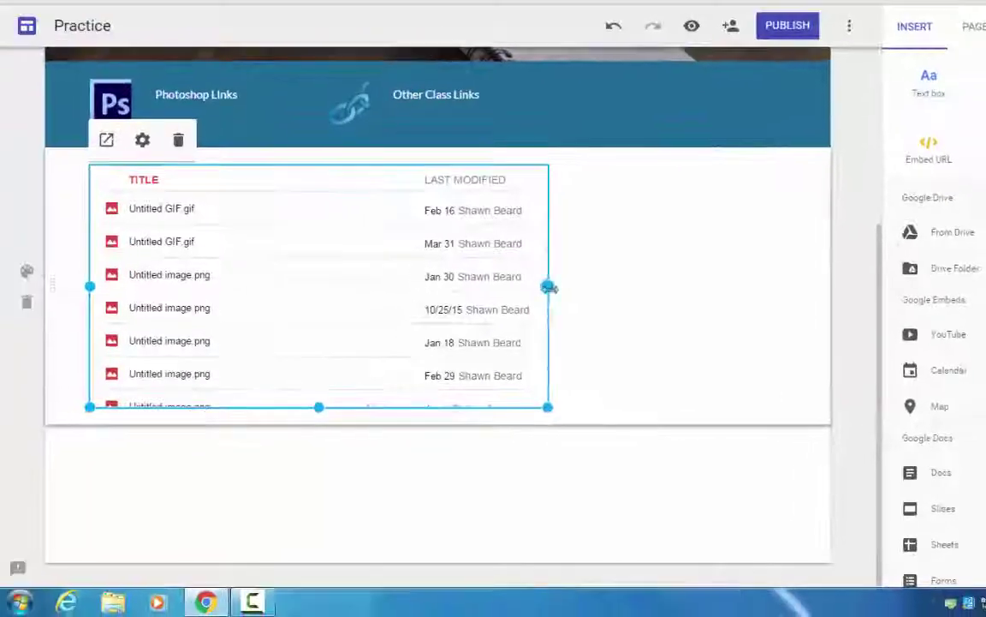
# Step: Widen the embedded TechSmith folder across the section's content width and set its view type to Grid View
pyautogui.moveTo(412, 252); pyautogui.dragTo(731, 253)
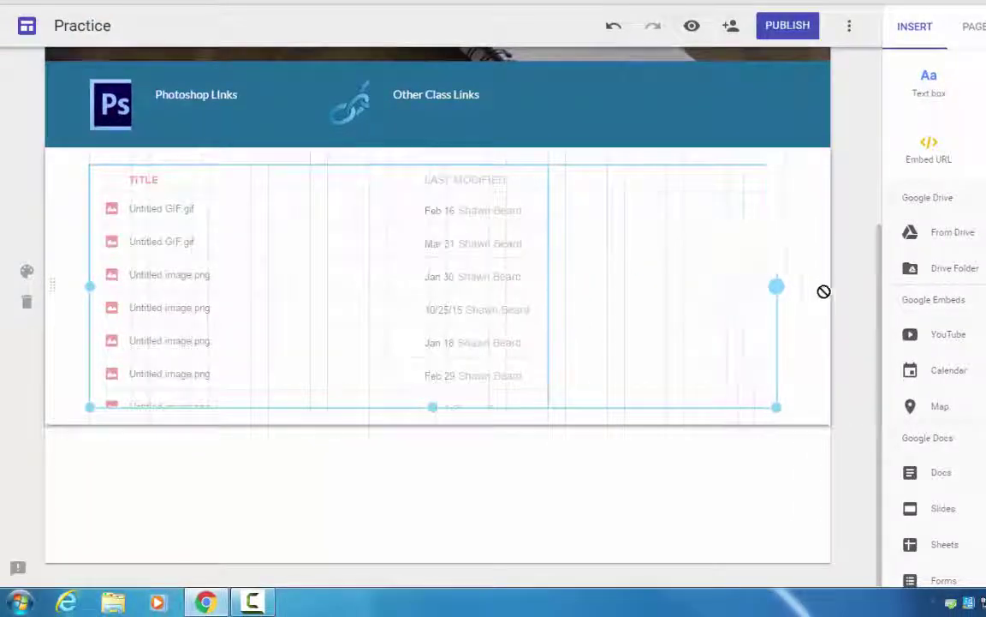
pyautogui.moveTo(828, 291); pyautogui.dragTo(698, 317)
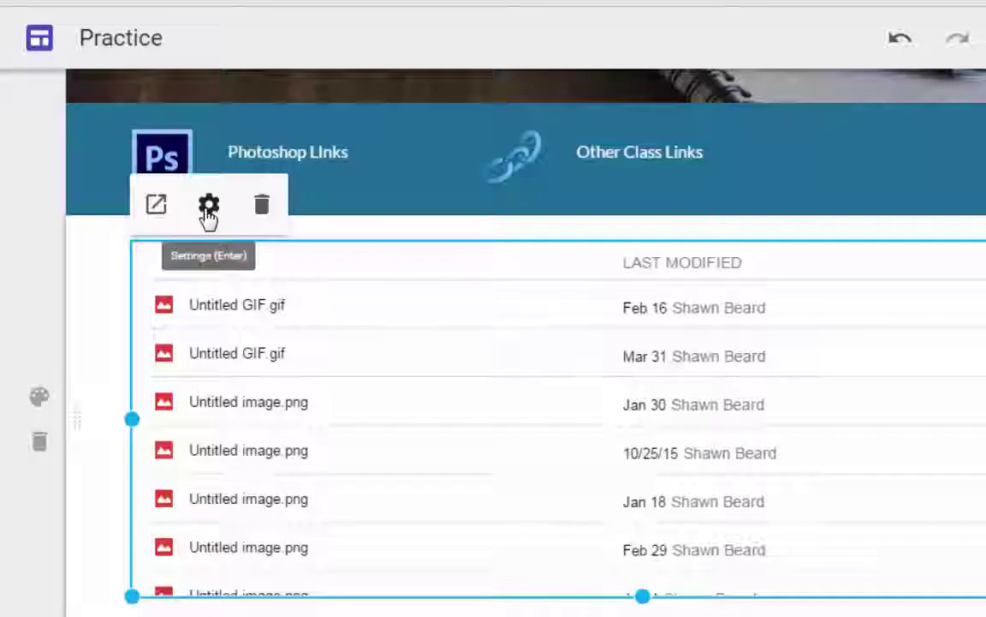
pyautogui.click(207, 210)
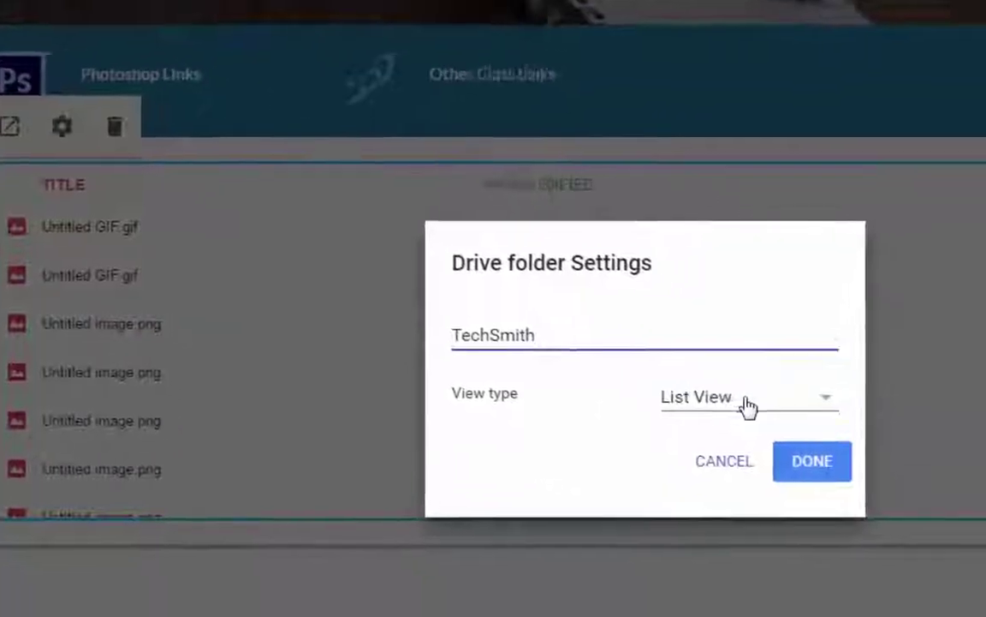
pyautogui.click(748, 403)
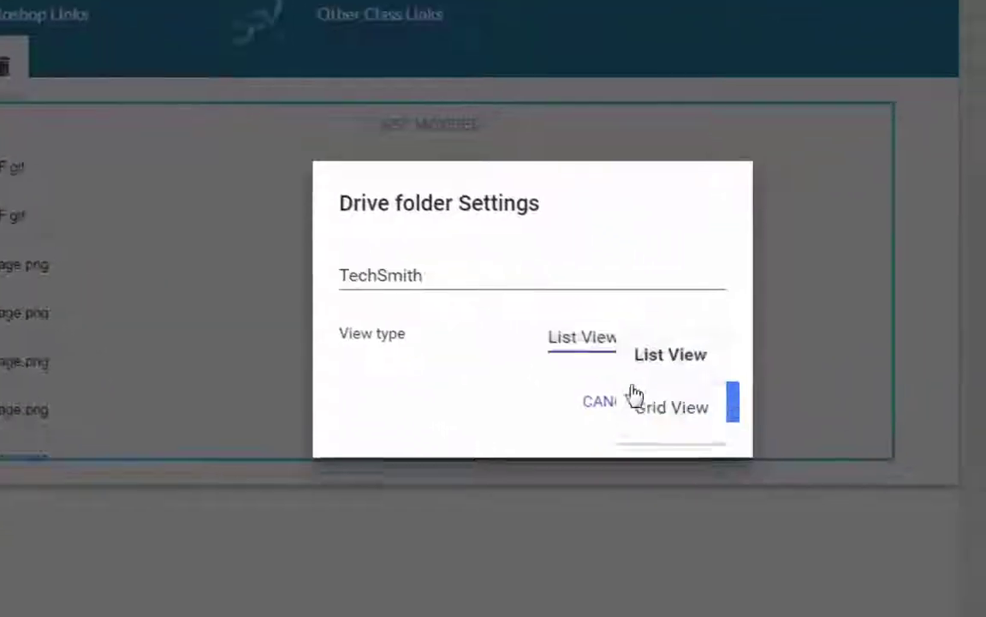
pyautogui.click(771, 485)
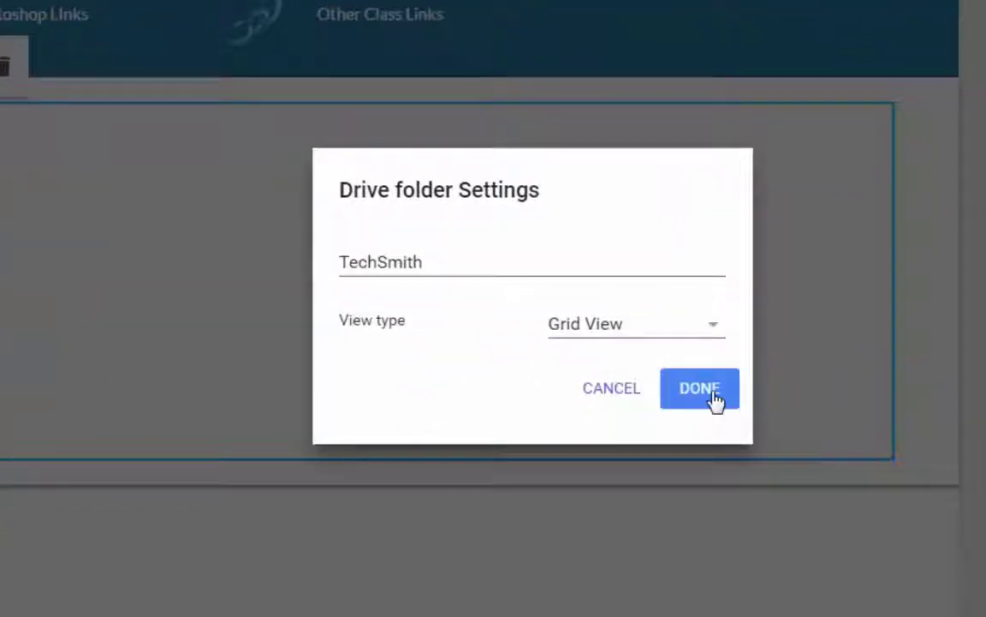
pyautogui.click(714, 399)
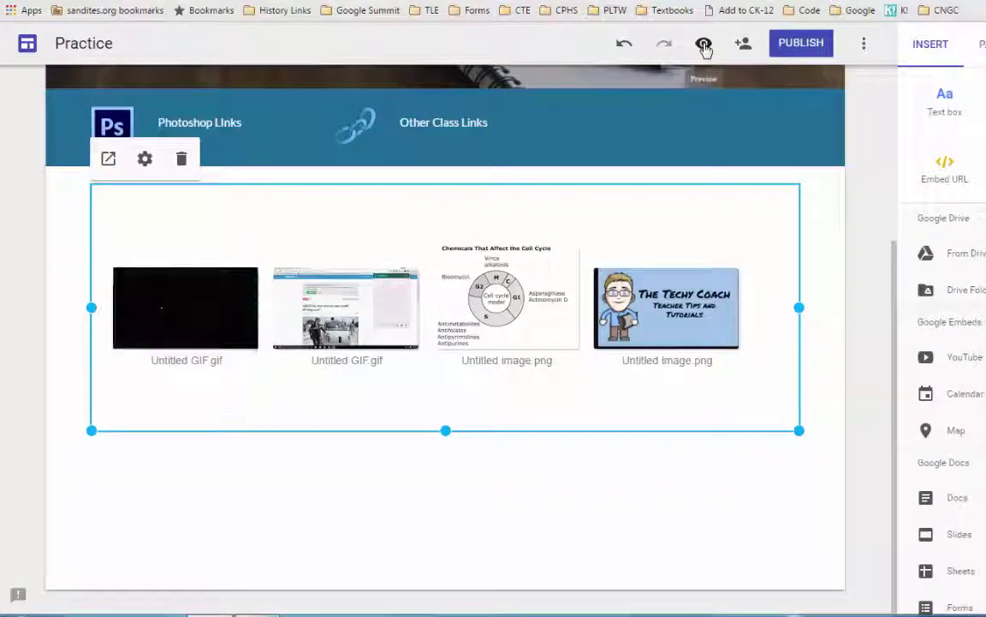
# Step: Preview the Practice site and look through the files in the embedded TechSmith folder
pyautogui.click(704, 45)
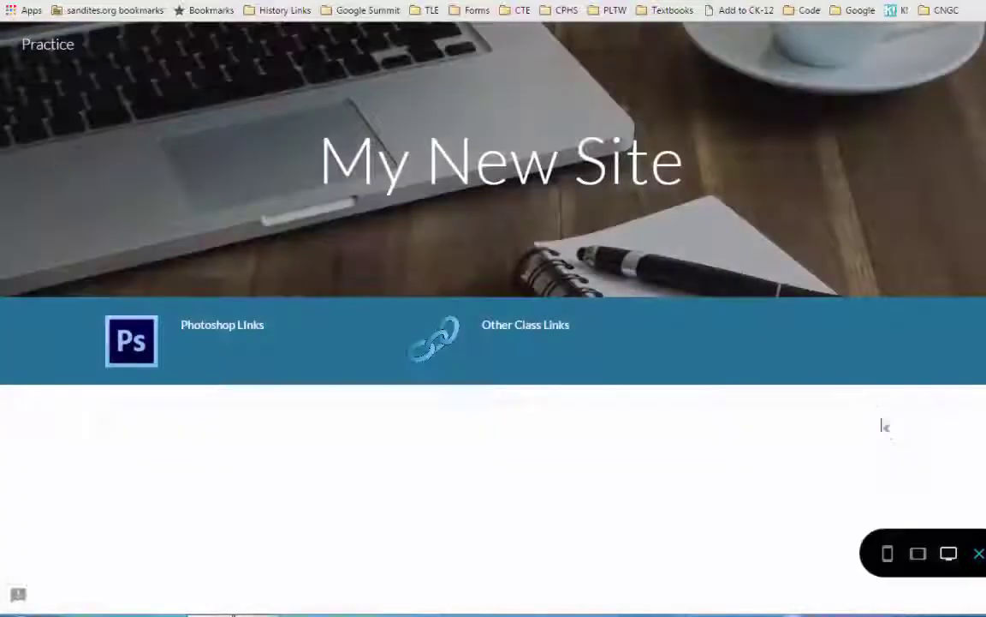
pyautogui.scroll(-2, 885, 426)
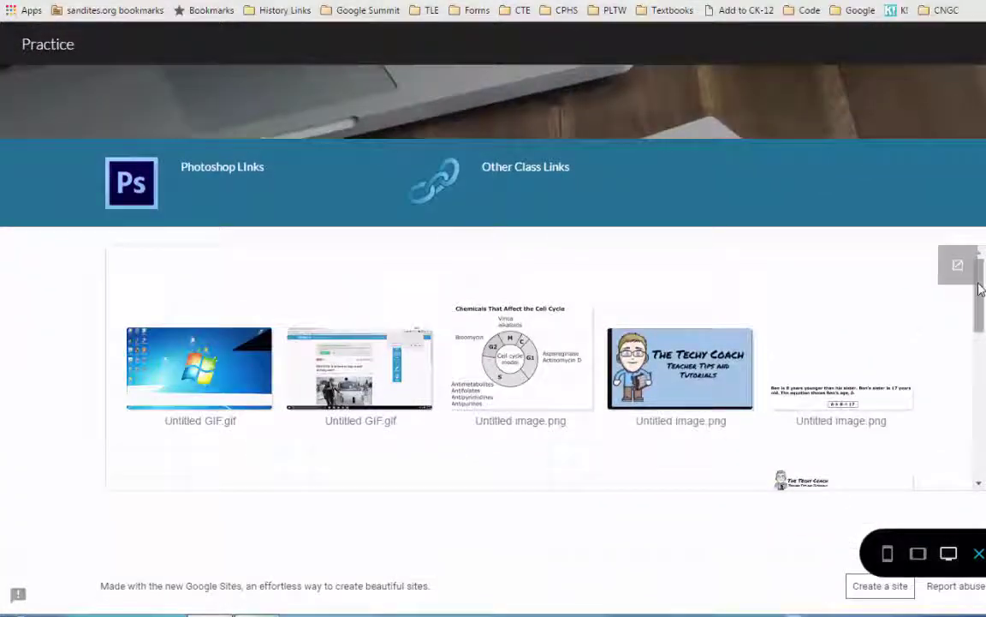
pyautogui.moveTo(981, 290); pyautogui.dragTo(981, 313)
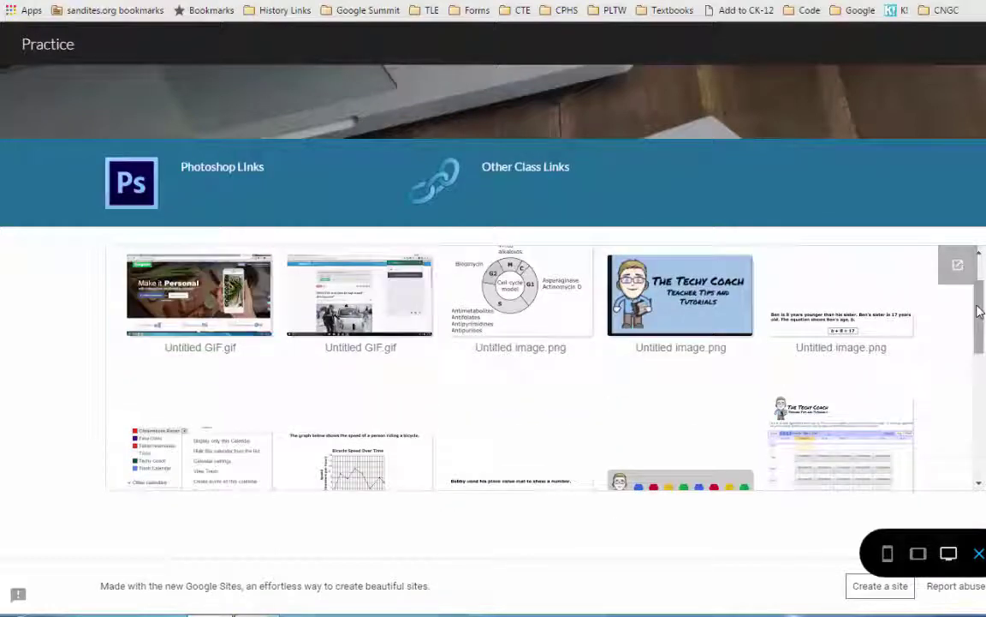